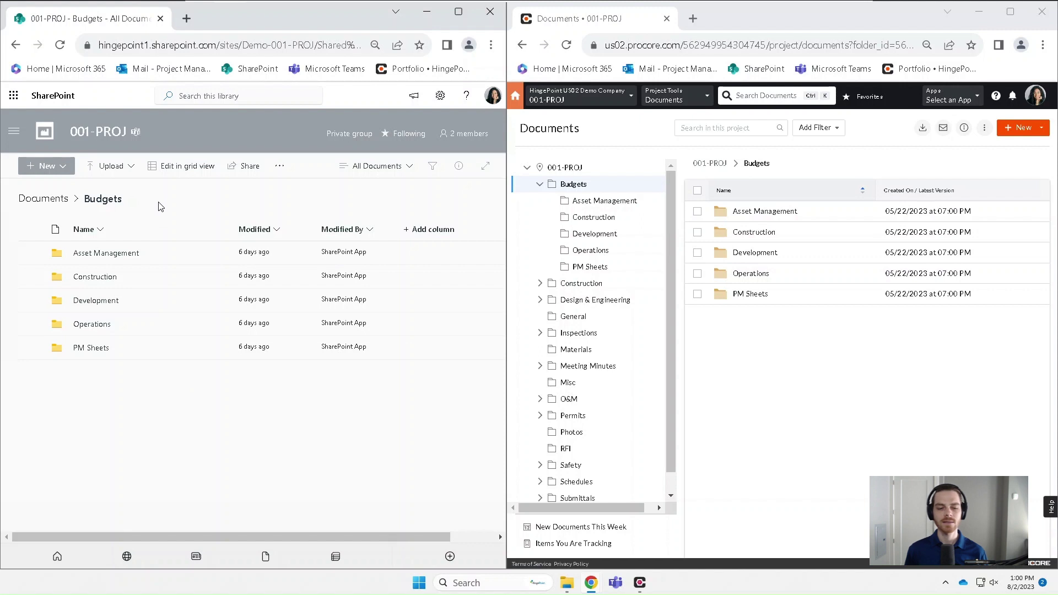
Step: Upload Expenses Budget.xlsx from the Desktop into the SharePoint Budgets library and dismiss the notice
{"action": "left_click", "coordinate": [111, 166]}
{"action": "left_click", "coordinate": [119, 190]}
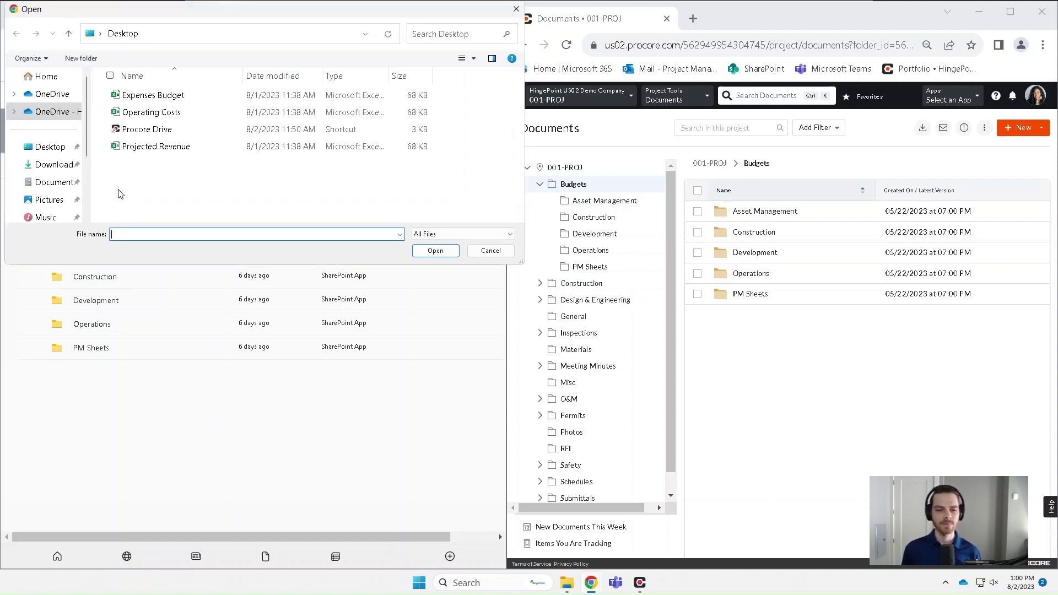
{"action": "left_click", "coordinate": [170, 97]}
{"action": "left_click", "coordinate": [436, 251]}
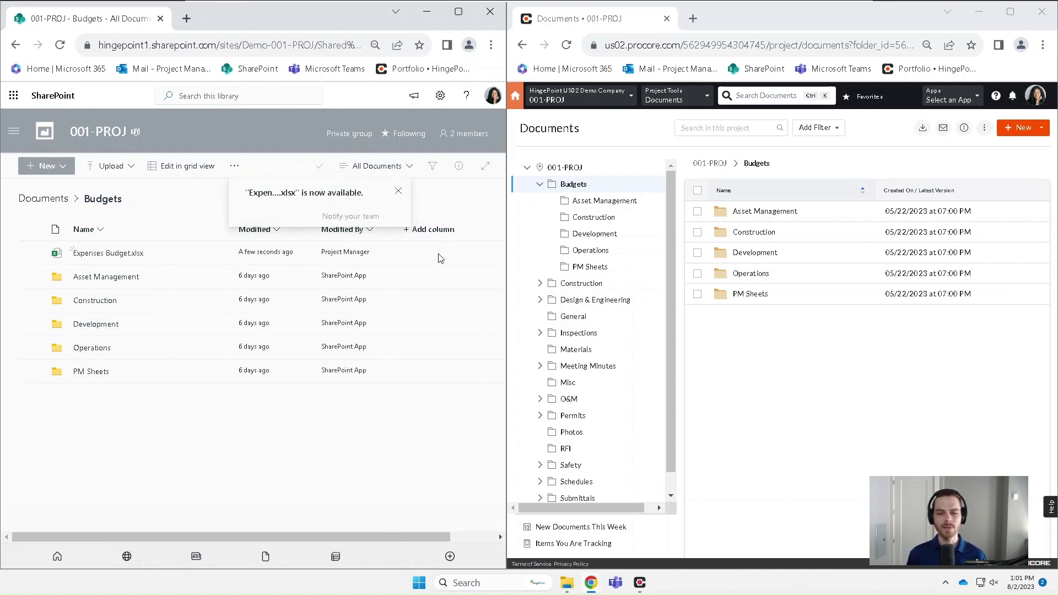
{"action": "left_click", "coordinate": [398, 192]}
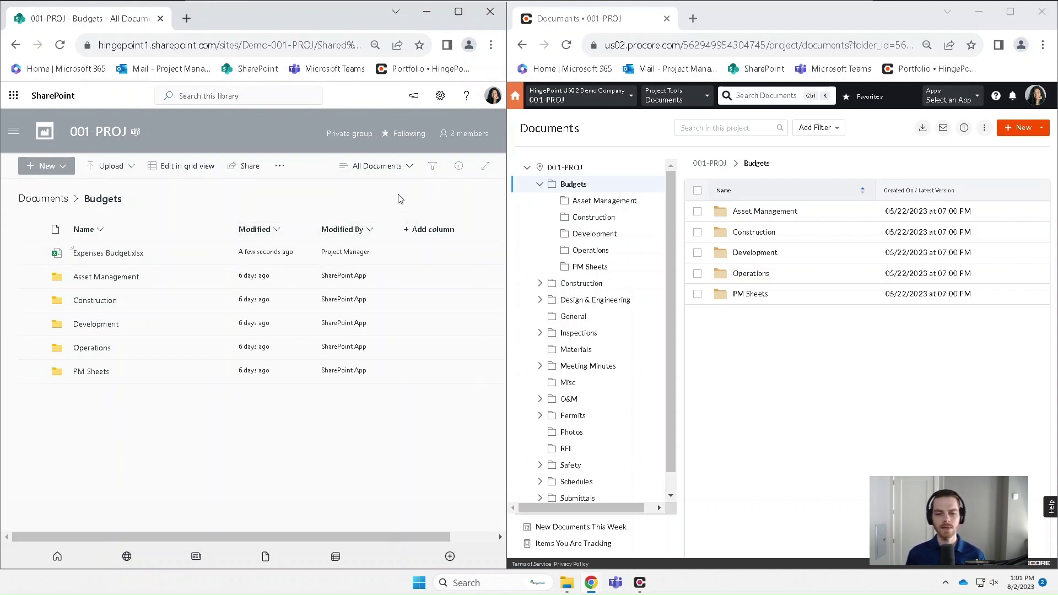
{"action": "left_click", "coordinate": [758, 369]}
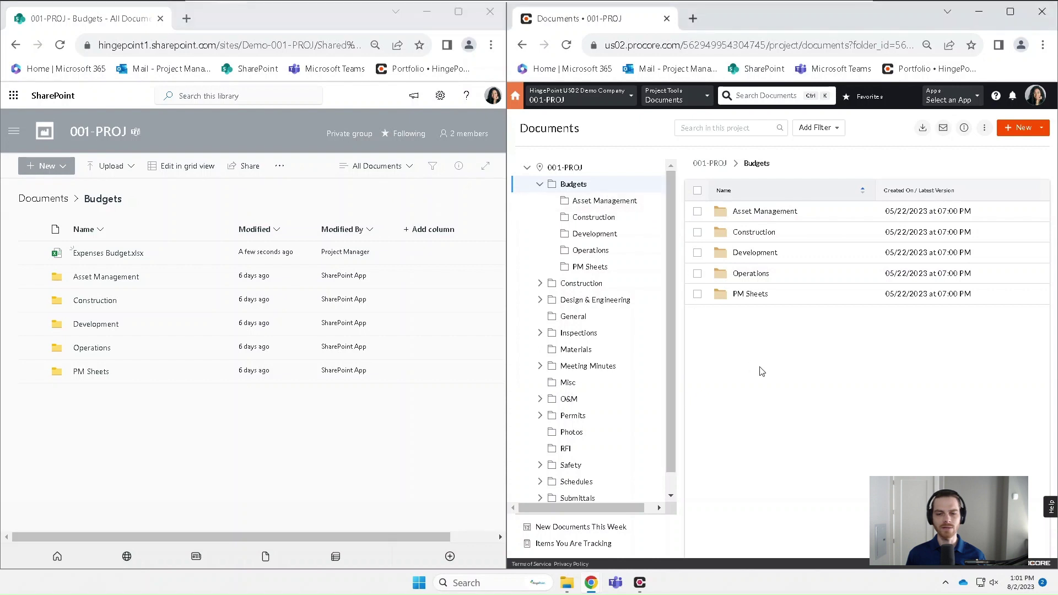
Step: Reload Procore and open its Budgets folder to show the synced Expenses Budget.xlsx
{"action": "left_click", "coordinate": [567, 47]}
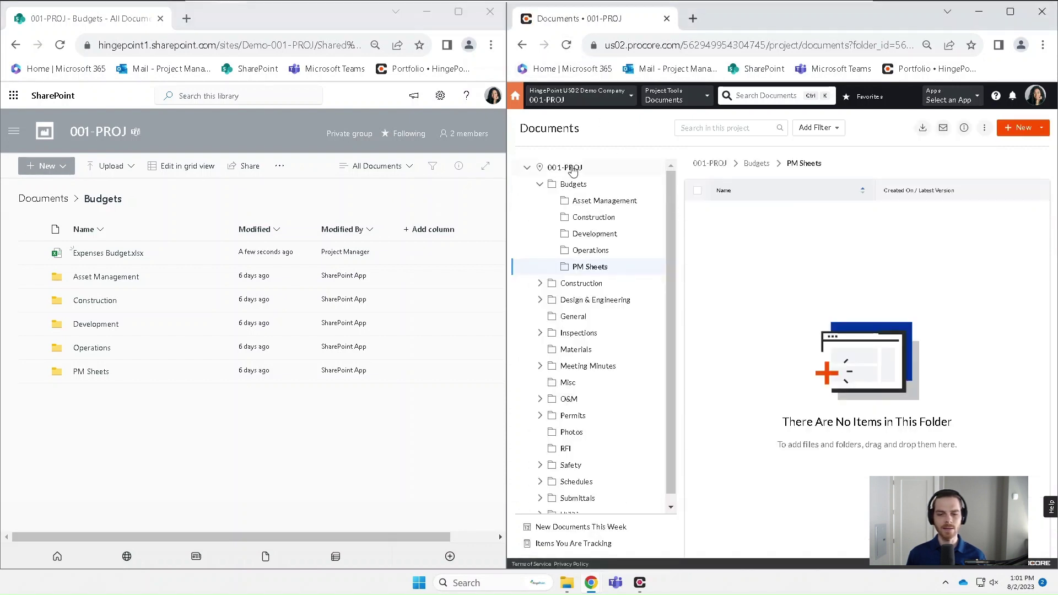
{"action": "left_click", "coordinate": [575, 185]}
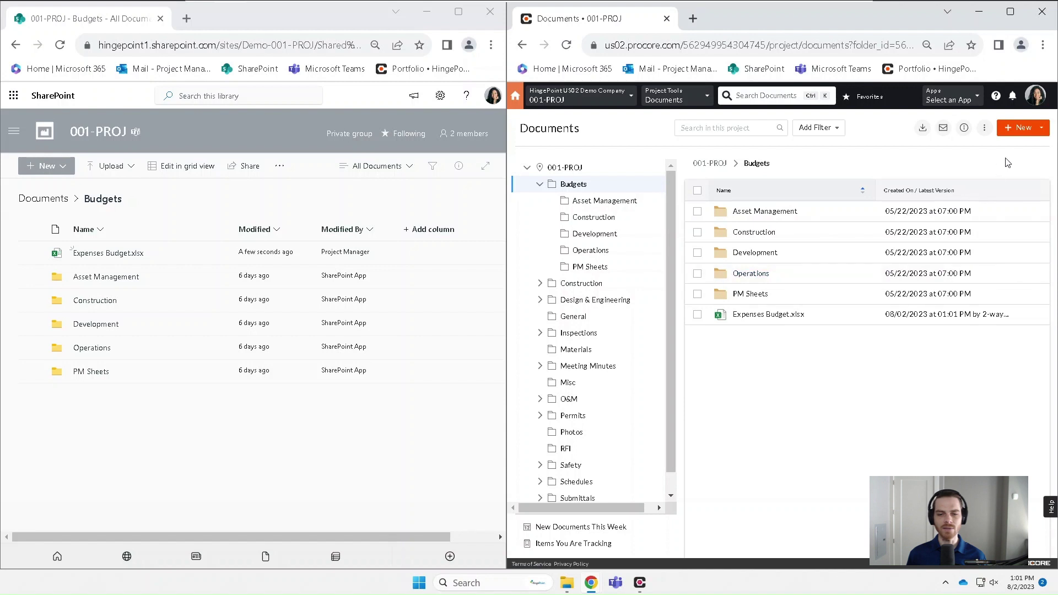
{"action": "left_click", "coordinate": [1041, 127]}
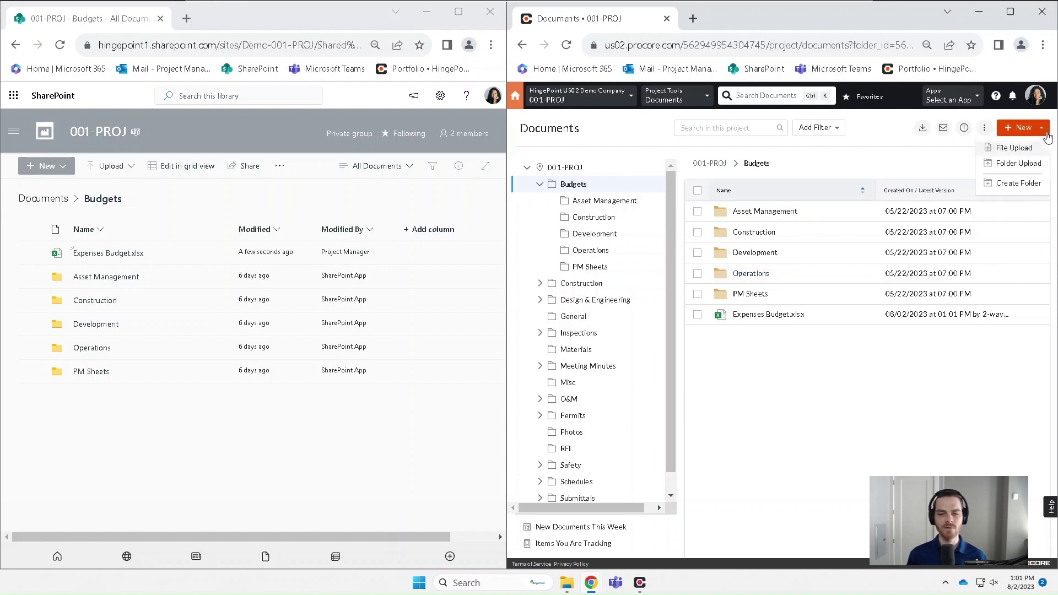
Step: Upload Operating Costs.xlsx into Procore's Budgets folder, then reload SharePoint to see it synced
{"action": "left_click", "coordinate": [1021, 150]}
{"action": "left_click", "coordinate": [729, 114]}
{"action": "left_click", "coordinate": [944, 253]}
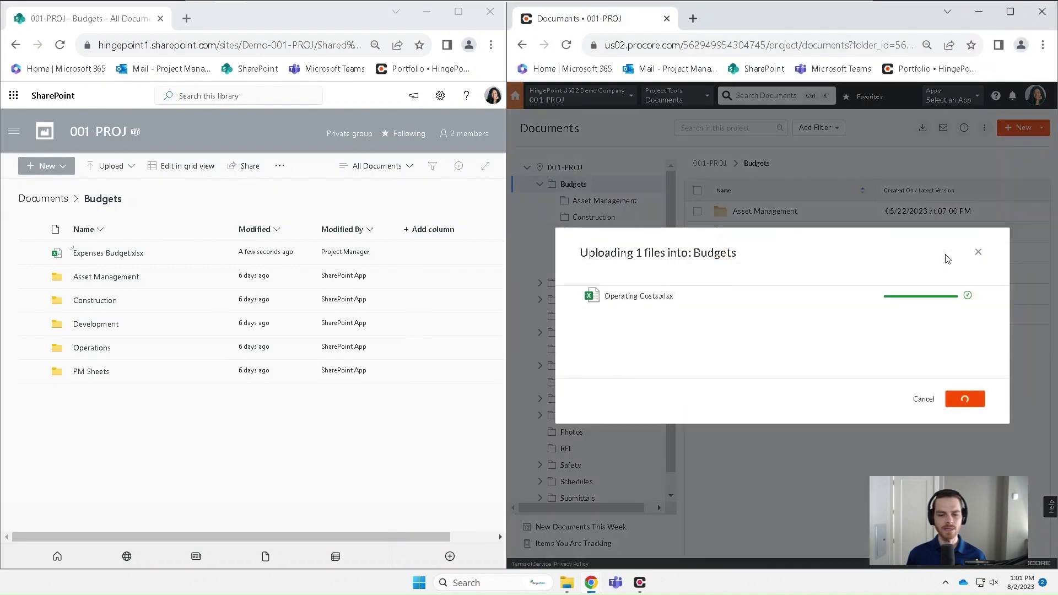
{"action": "left_click", "coordinate": [212, 437]}
{"action": "left_click", "coordinate": [61, 48]}
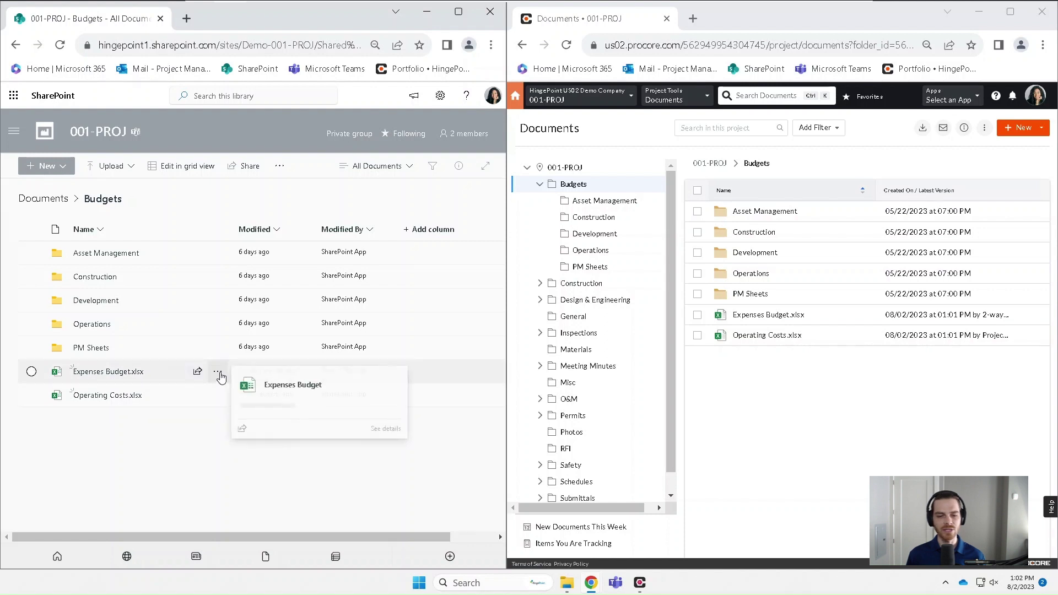
Step: Rename Expenses Budget.xlsx to Expenses Budget 2023.xlsx and open it in Excel for the web
{"action": "left_click", "coordinate": [218, 375]}
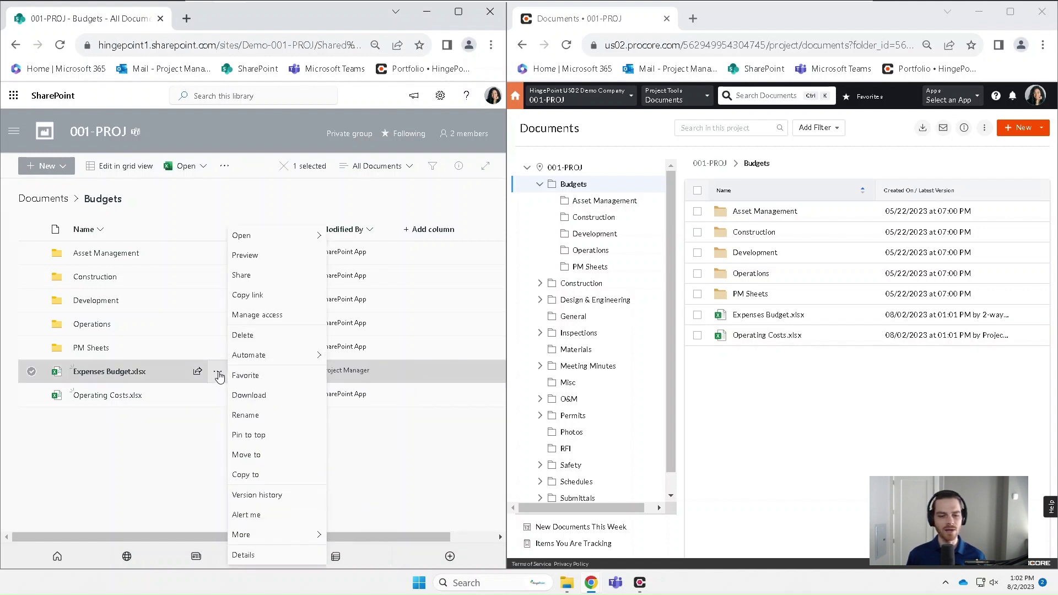
{"action": "left_click", "coordinate": [248, 416]}
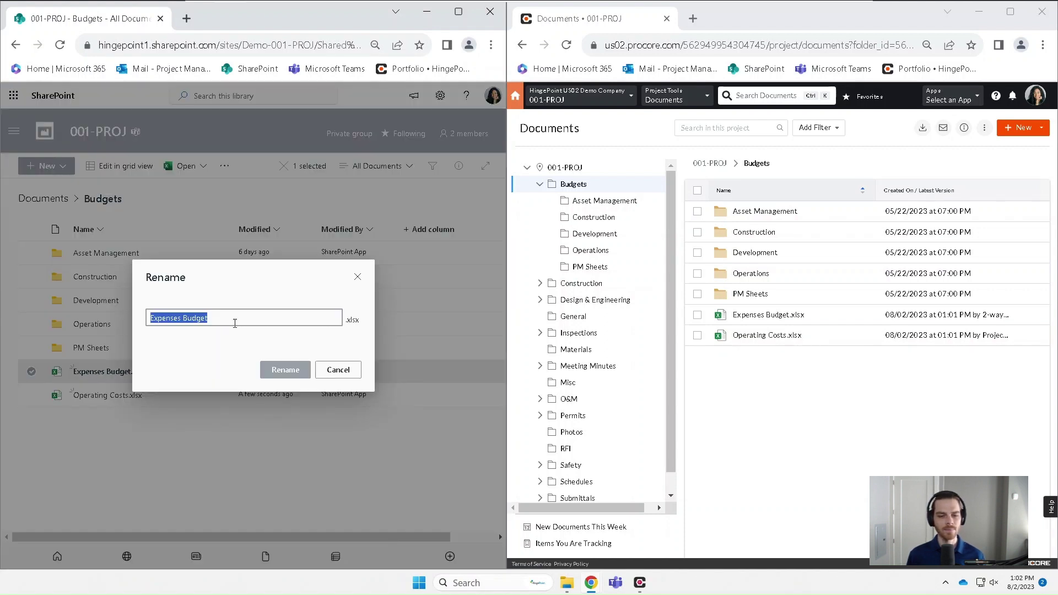
{"action": "left_click", "coordinate": [235, 324]}
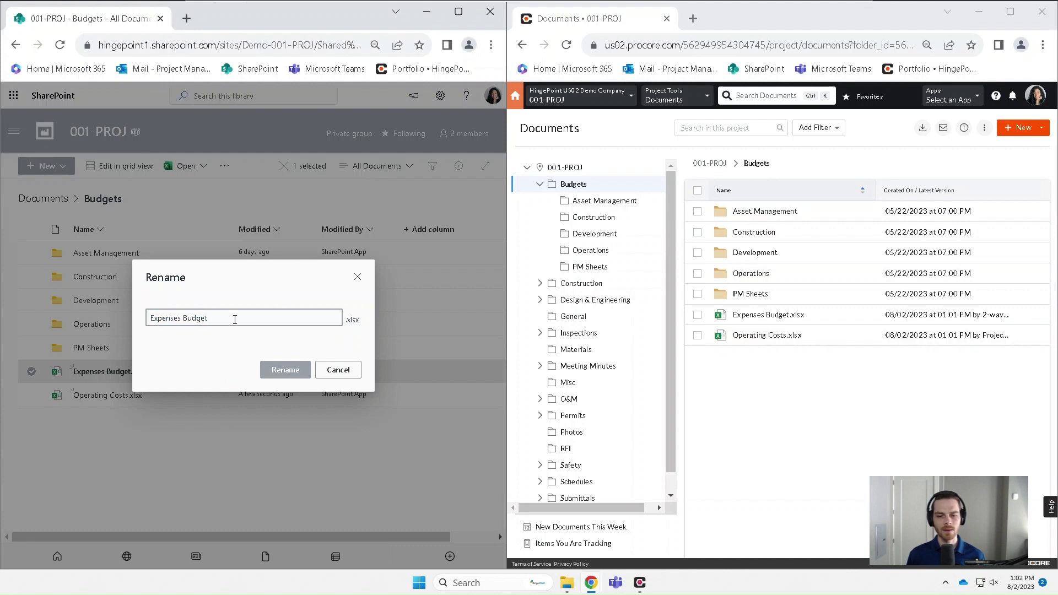
{"action": "left_click", "coordinate": [278, 369]}
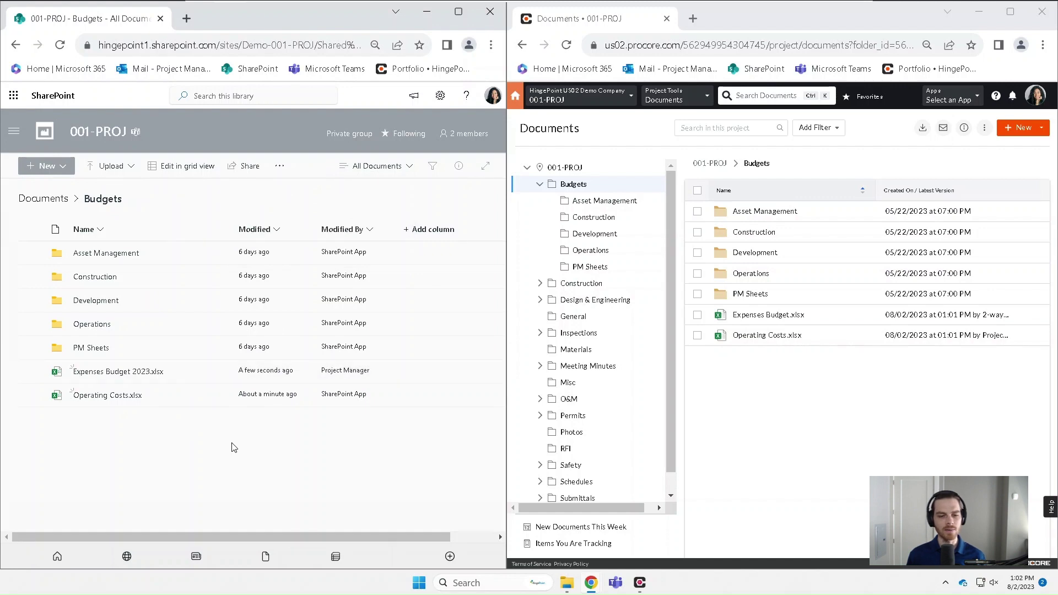
{"action": "left_click", "coordinate": [126, 372]}
{"action": "left_click", "coordinate": [98, 300]}
Step: Replace the PLANNED EXPENSES heading in B3 with Future Expenses
{"action": "double_click", "coordinate": [98, 300]}
{"action": "triple_click", "coordinate": [99, 302]}
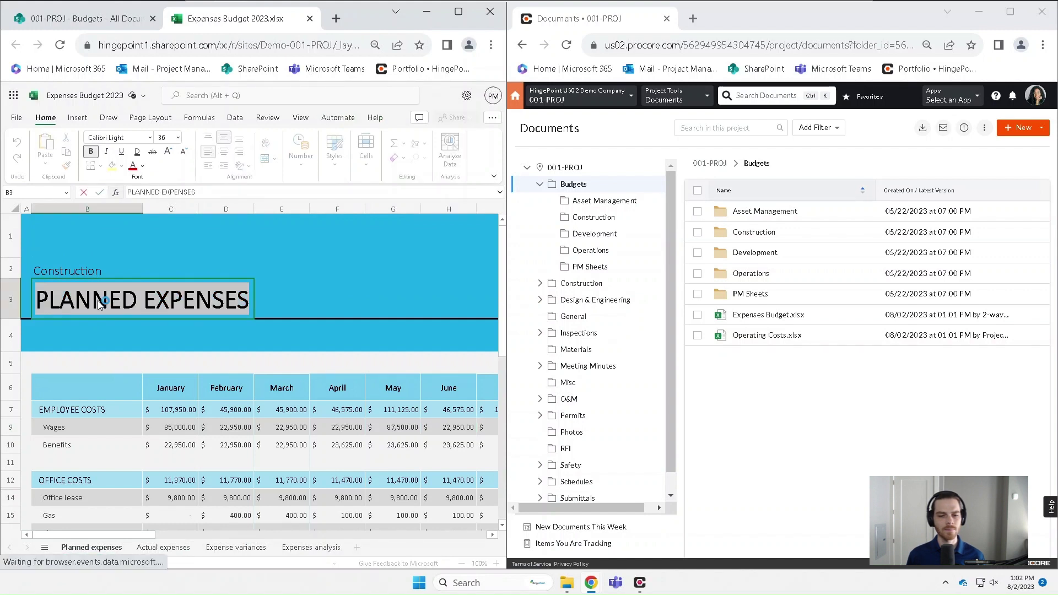
{"action": "key", "text": "BackSpace"}
{"action": "type", "text": "F"}
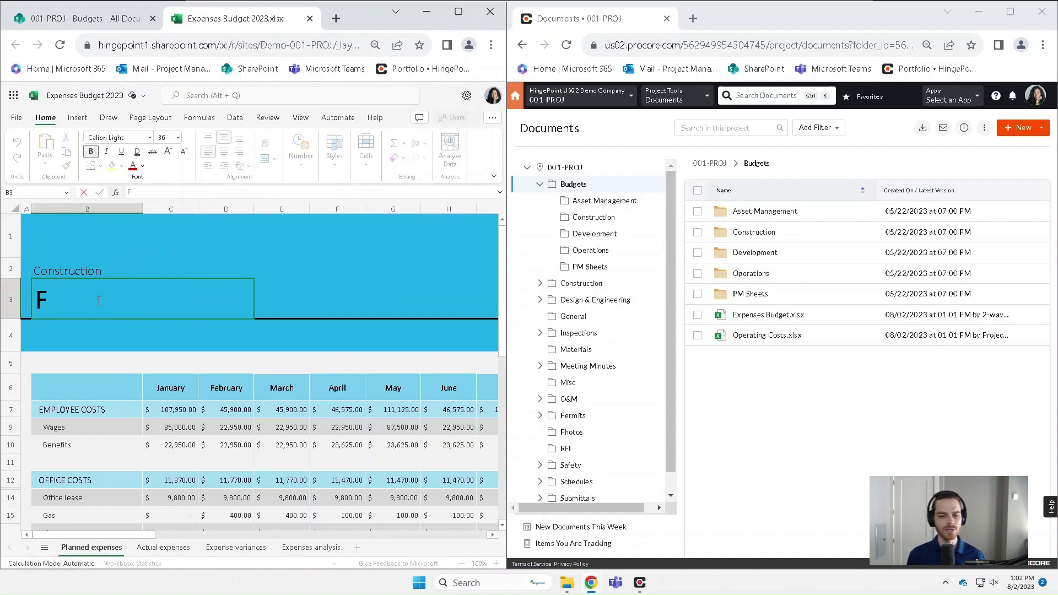
{"action": "type", "text": "uture Expenses"}
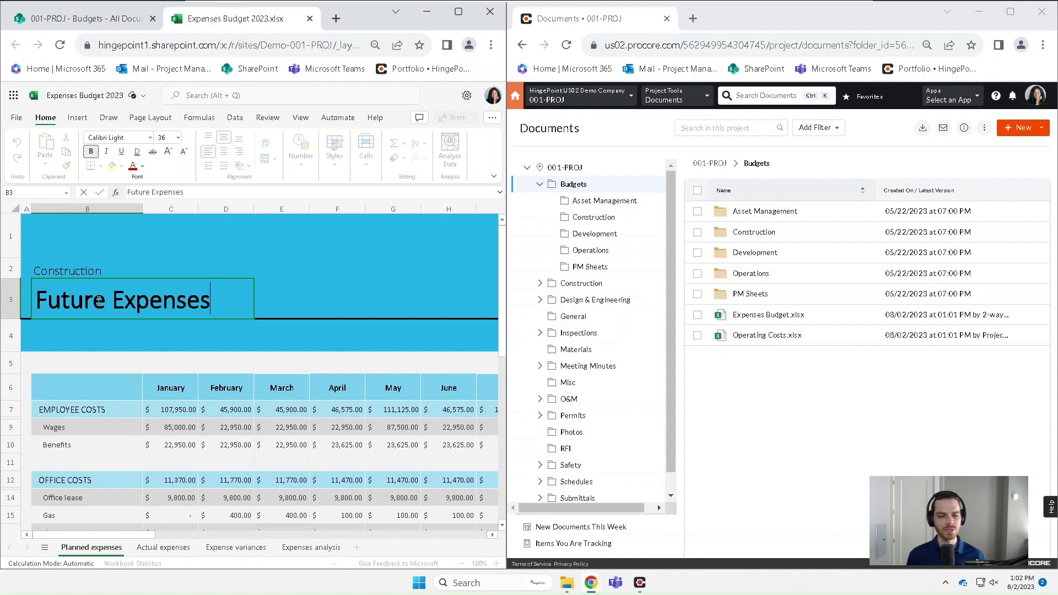
{"action": "left_click", "coordinate": [77, 271]}
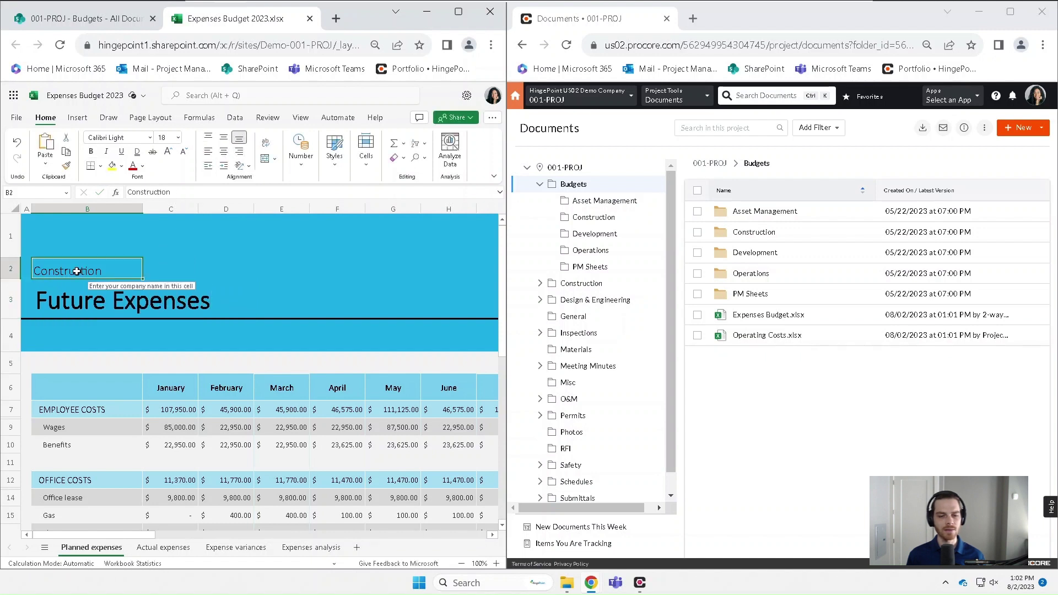
Step: Change the company name in B2 from Construction to Real Estate
{"action": "double_click", "coordinate": [77, 272]}
{"action": "double_click", "coordinate": [77, 271]}
{"action": "type", "text": "R"}
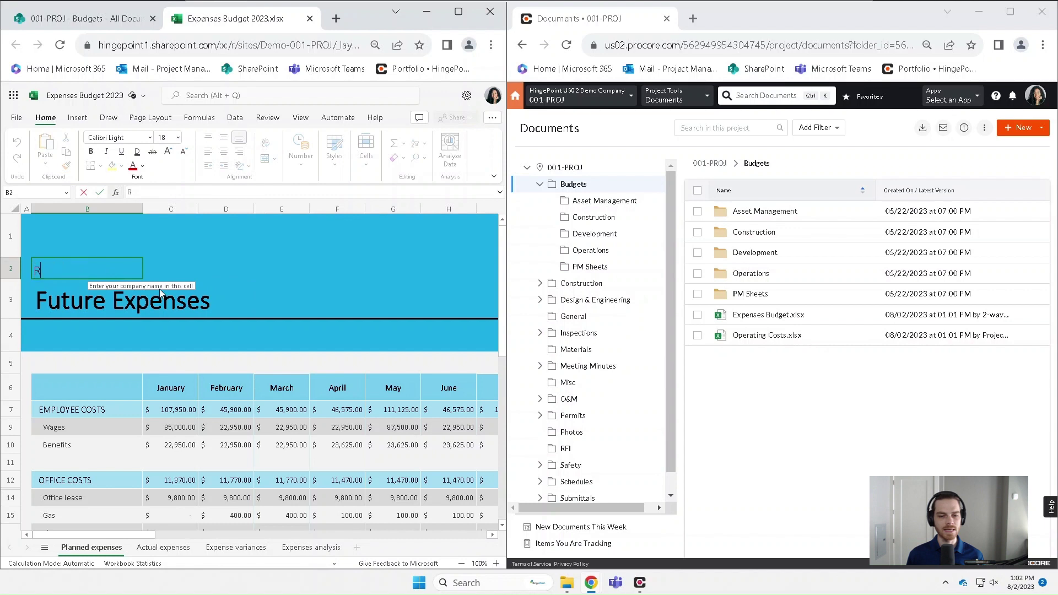
{"action": "type", "text": "eal Estate"}
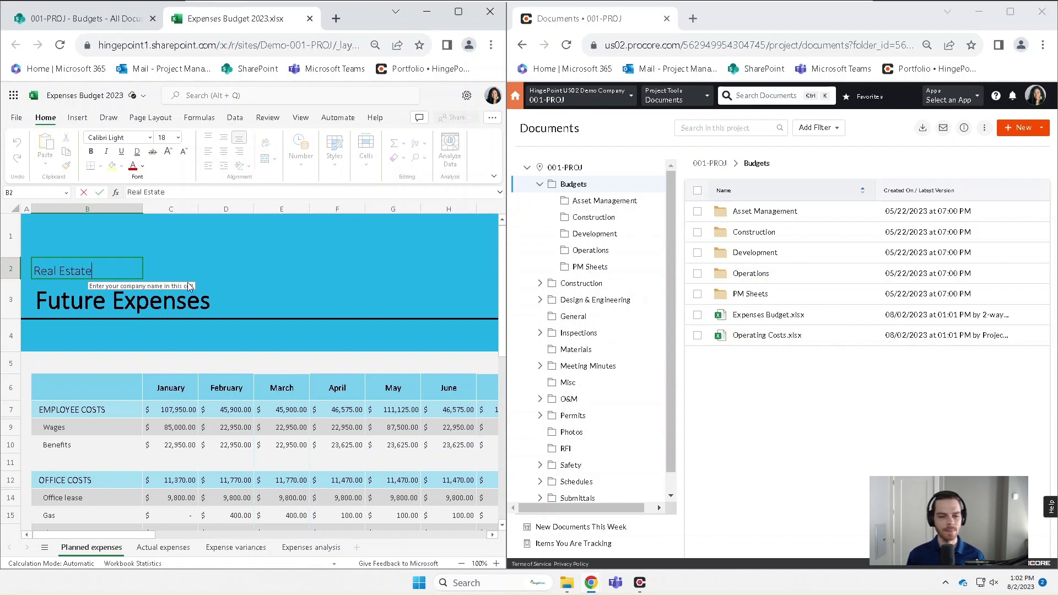
{"action": "left_click", "coordinate": [174, 268]}
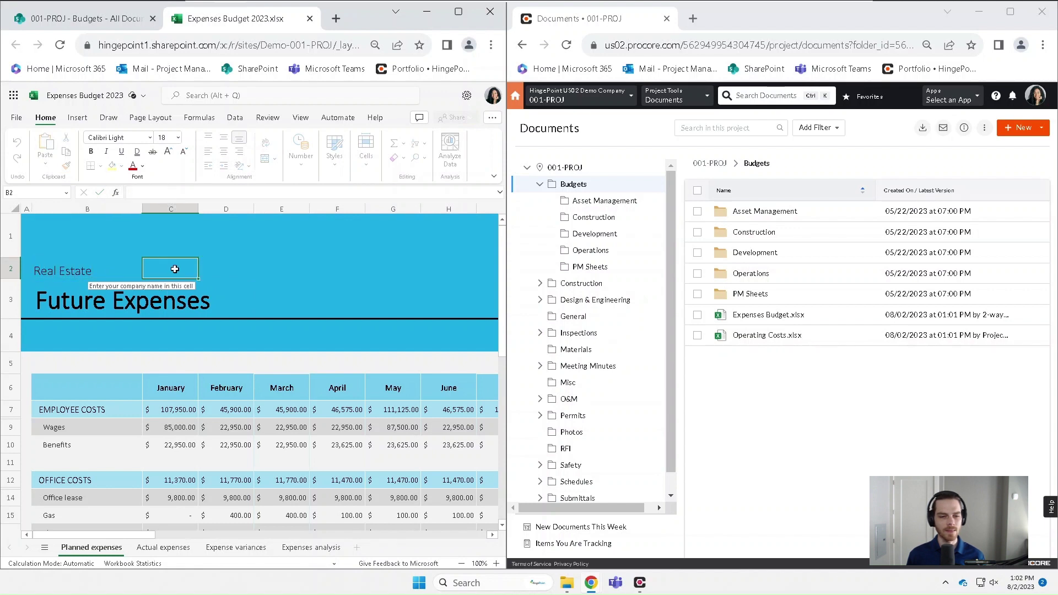
Step: Review the workbook's version history, then return to the spreadsheet
{"action": "left_click", "coordinate": [143, 96]}
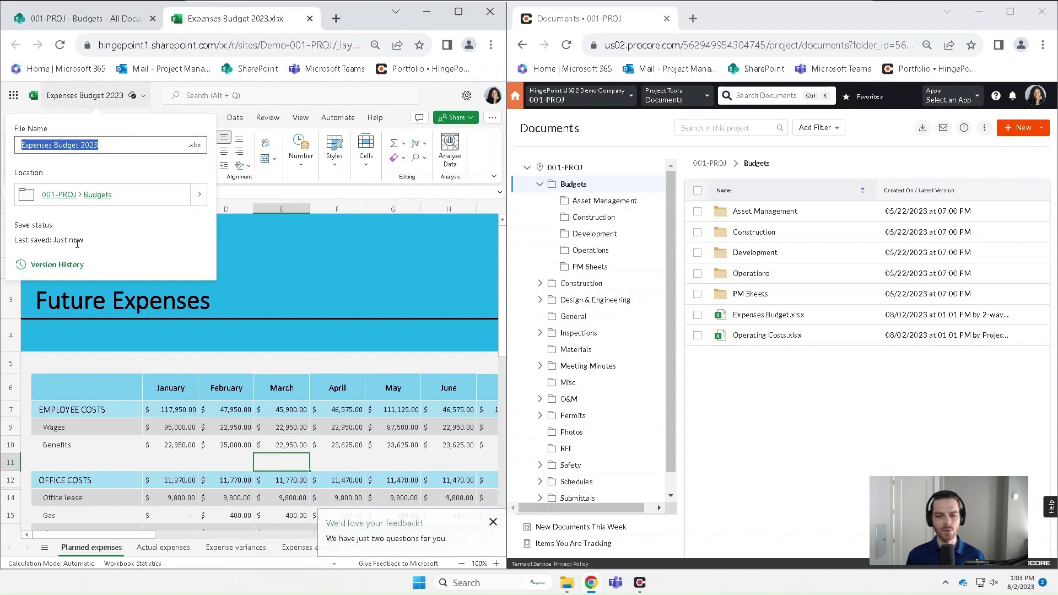
{"action": "left_click", "coordinate": [57, 265]}
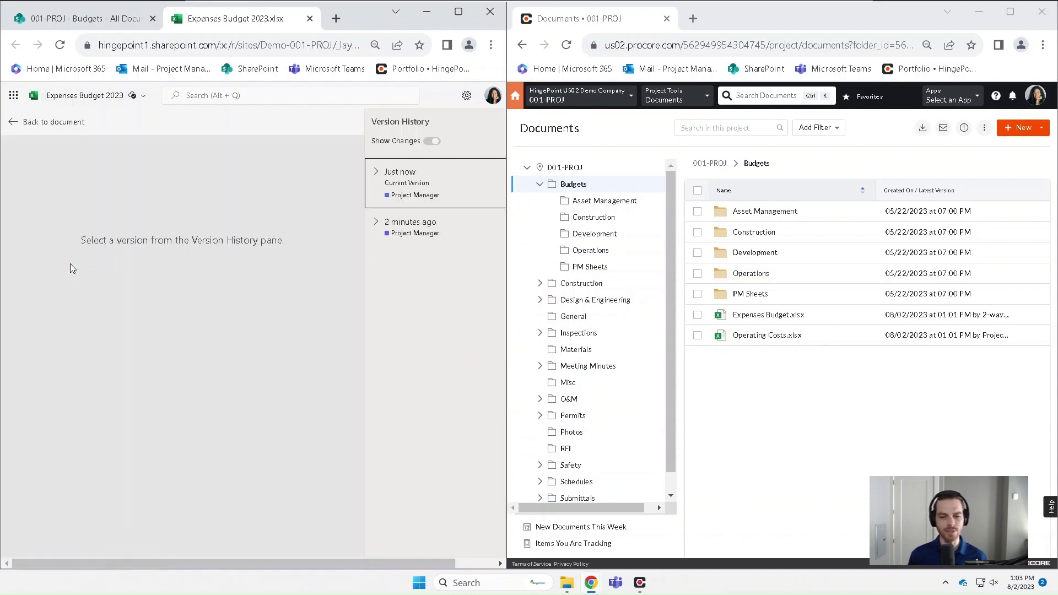
{"action": "left_click", "coordinate": [376, 222]}
{"action": "left_click", "coordinate": [377, 172]}
{"action": "left_click", "coordinate": [376, 173]}
{"action": "left_click", "coordinate": [375, 222]}
{"action": "left_click", "coordinate": [54, 123]}
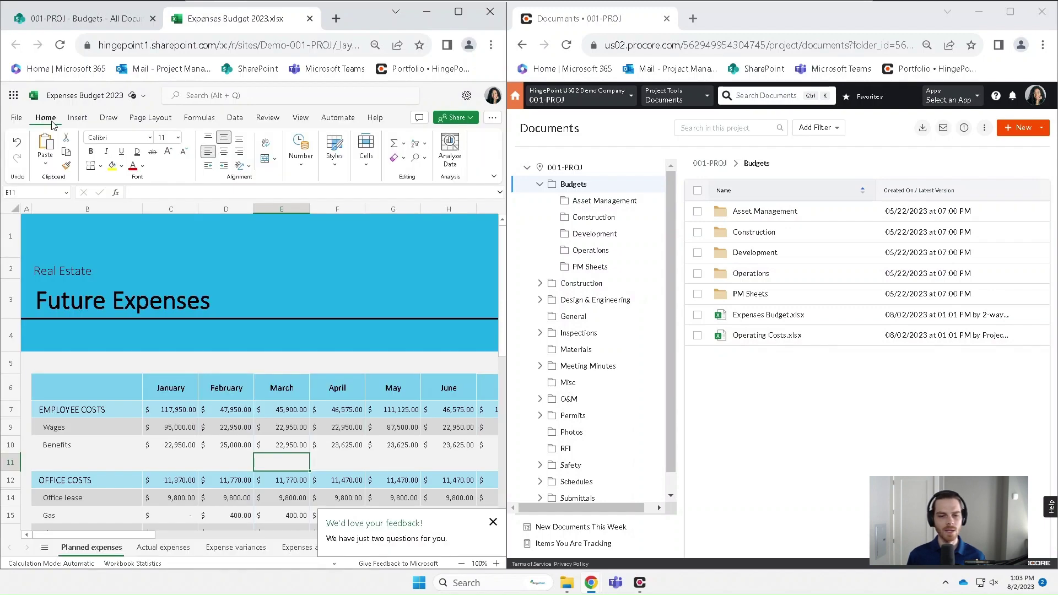
Step: Close Excel, reload Procore and preview Expenses Budget 2023.xlsx showing the Real Estate Future Expenses heading
{"action": "left_click", "coordinate": [310, 19]}
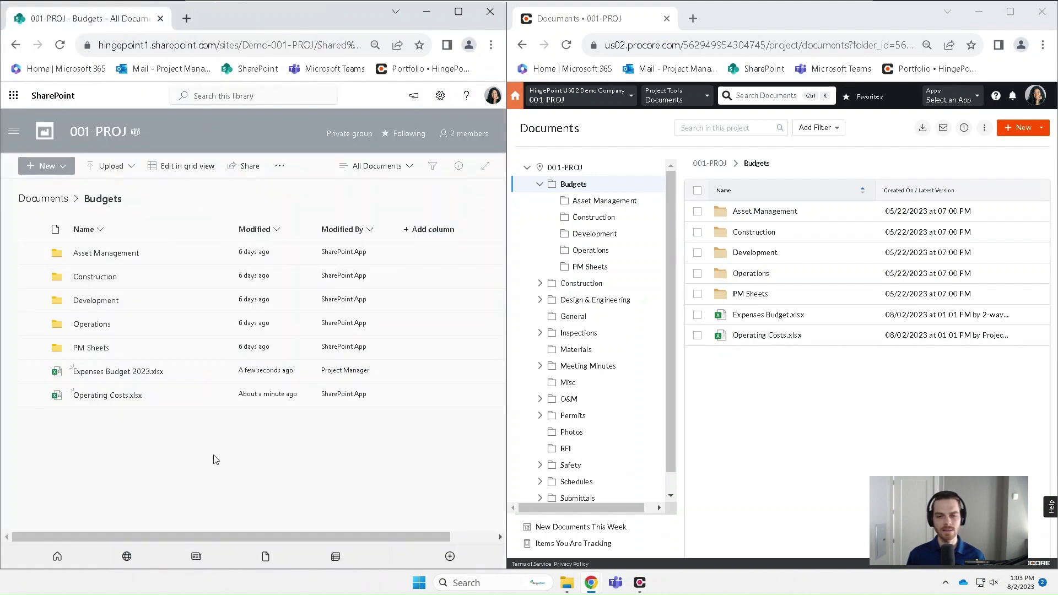
{"action": "left_click", "coordinate": [795, 393]}
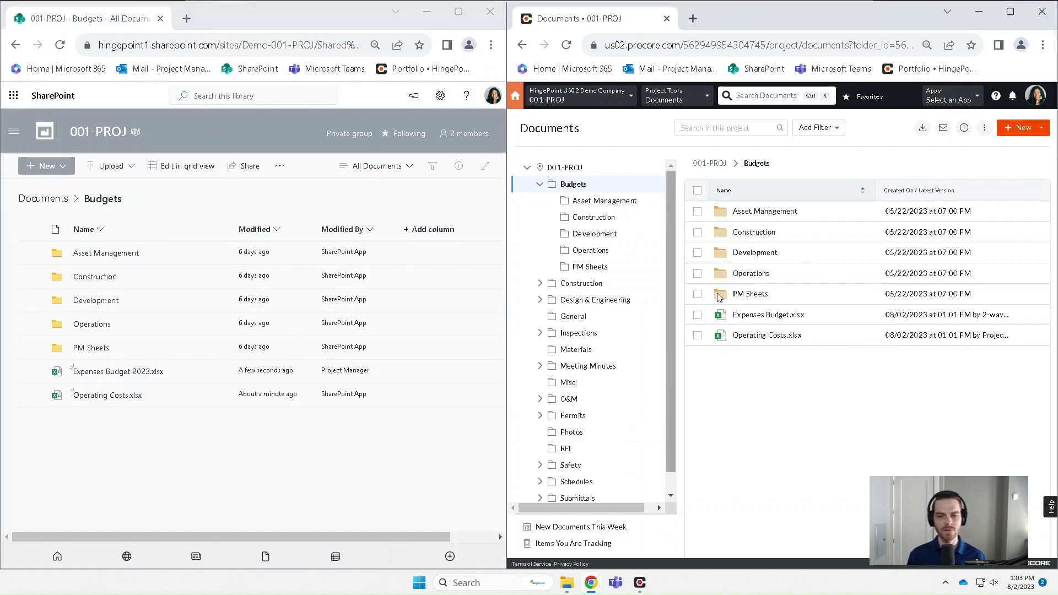
{"action": "left_click", "coordinate": [574, 50]}
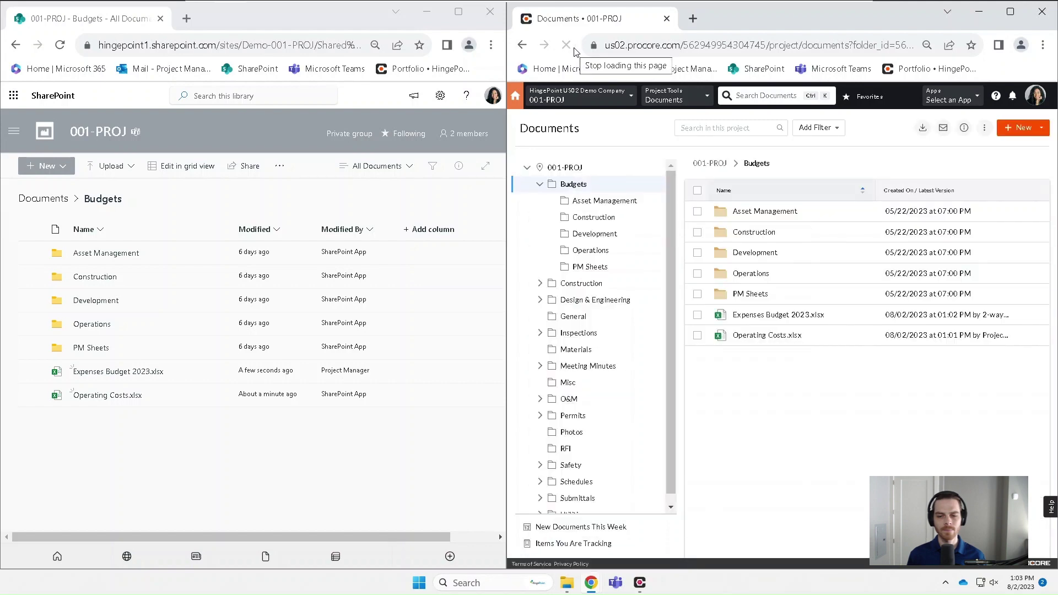
{"action": "left_click", "coordinate": [803, 322]}
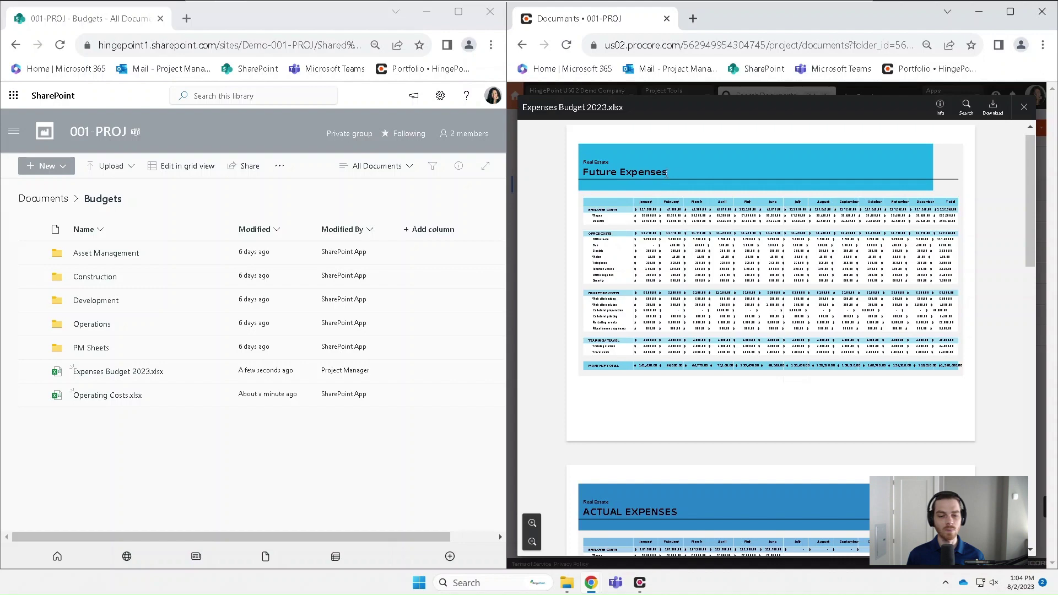
{"action": "key", "text": "Escape"}
{"action": "left_click", "coordinate": [200, 464]}
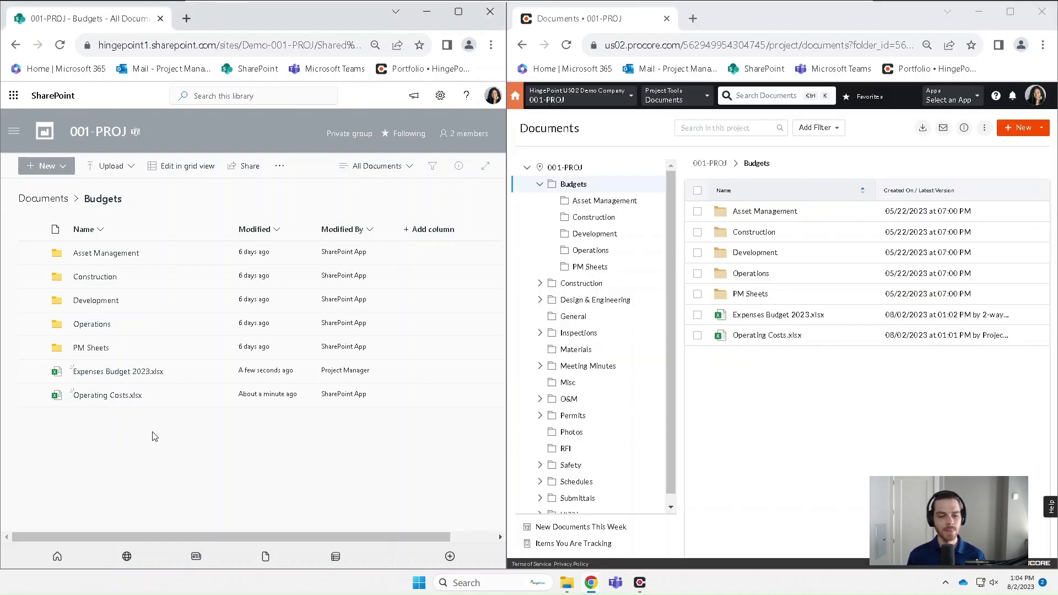
Step: Delete Operating Costs.xlsx from SharePoint and reload Procore to confirm it is gone there too
{"action": "left_click", "coordinate": [31, 396]}
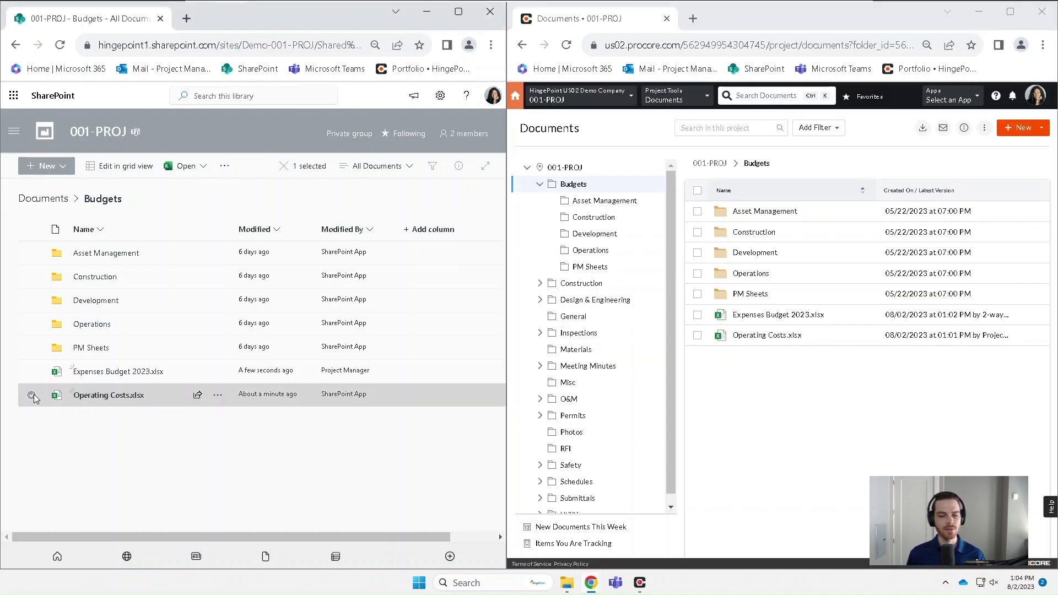
{"action": "left_click", "coordinate": [218, 395]}
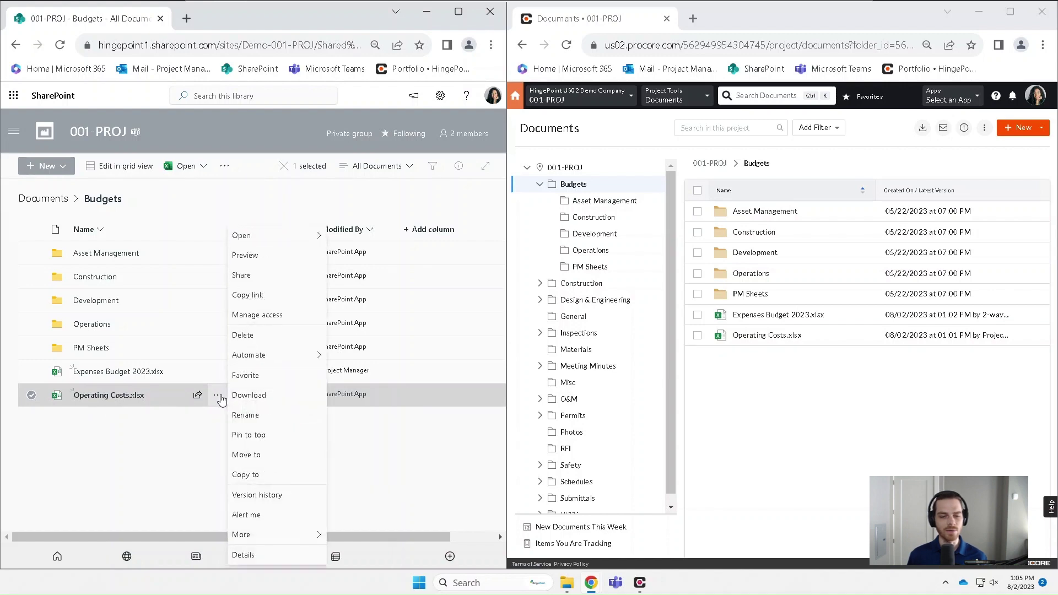
{"action": "left_click", "coordinate": [255, 336]}
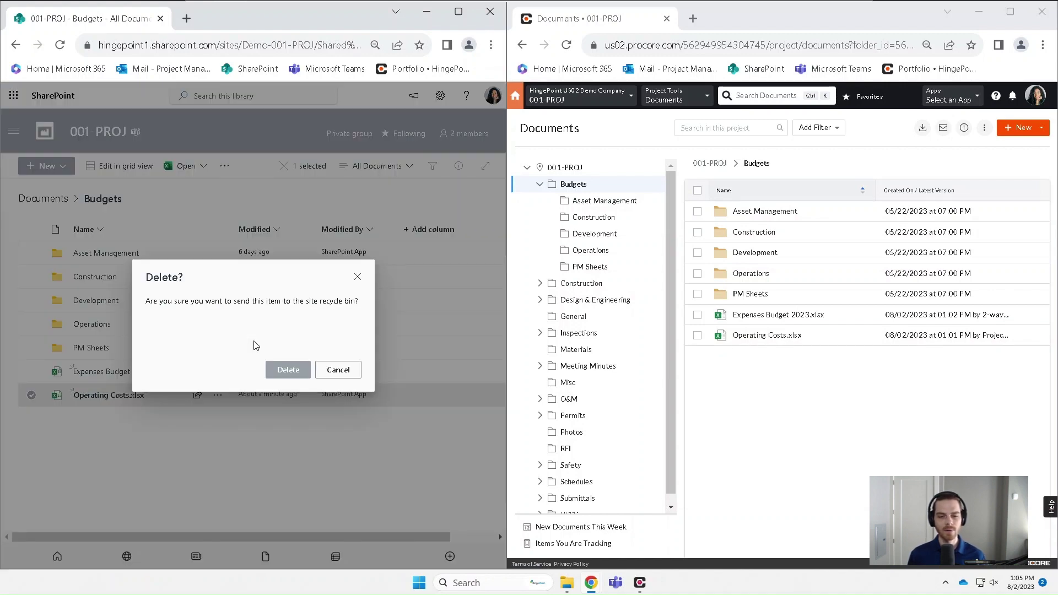
{"action": "left_click", "coordinate": [284, 373]}
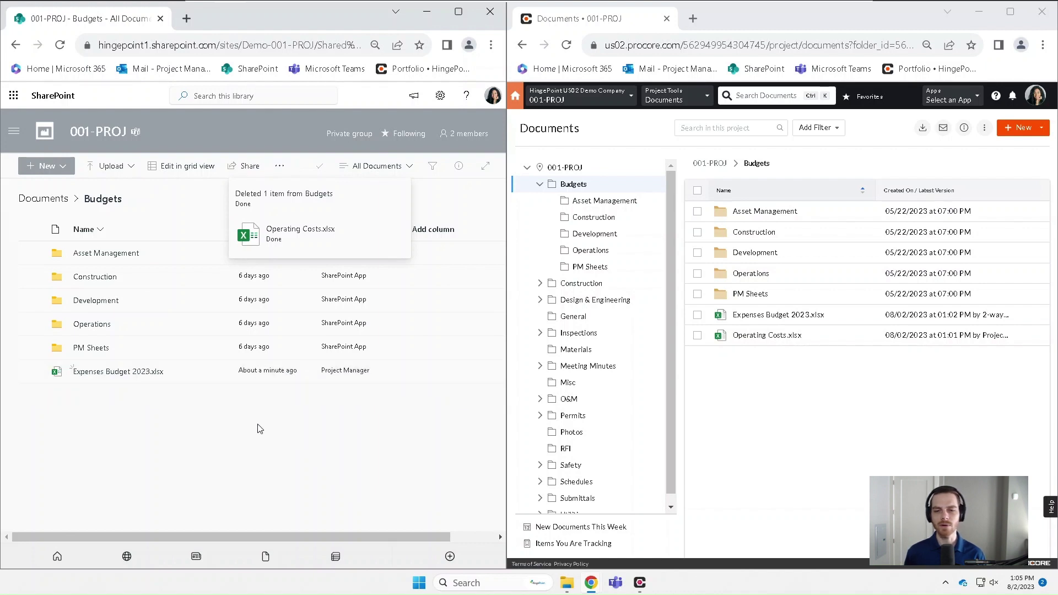
{"action": "left_click", "coordinate": [568, 46]}
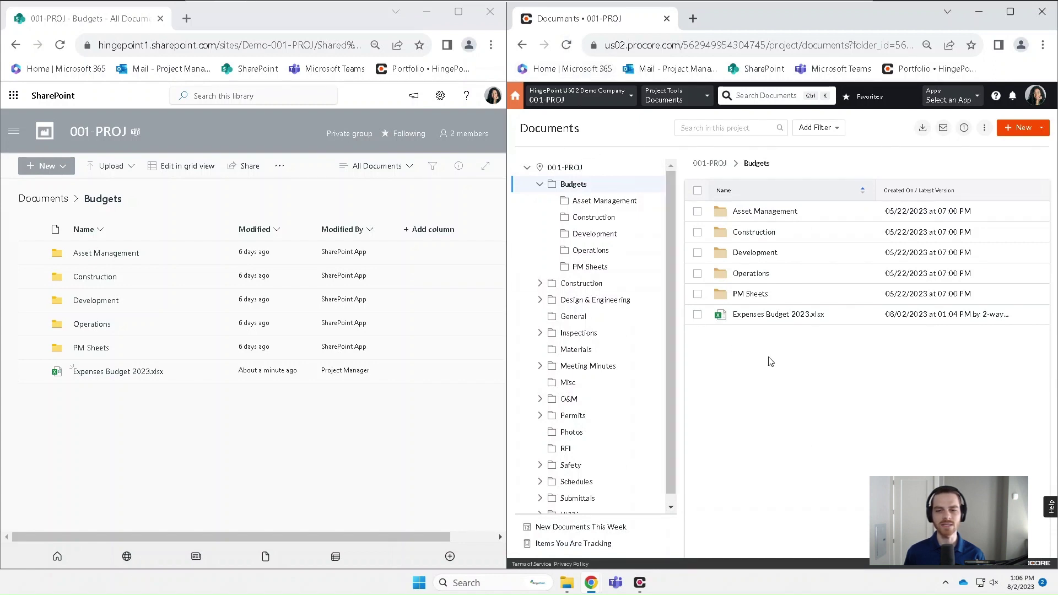
Step: Restore Operating Costs.xlsx from the SharePoint site recycle bin
{"action": "left_click", "coordinate": [163, 436]}
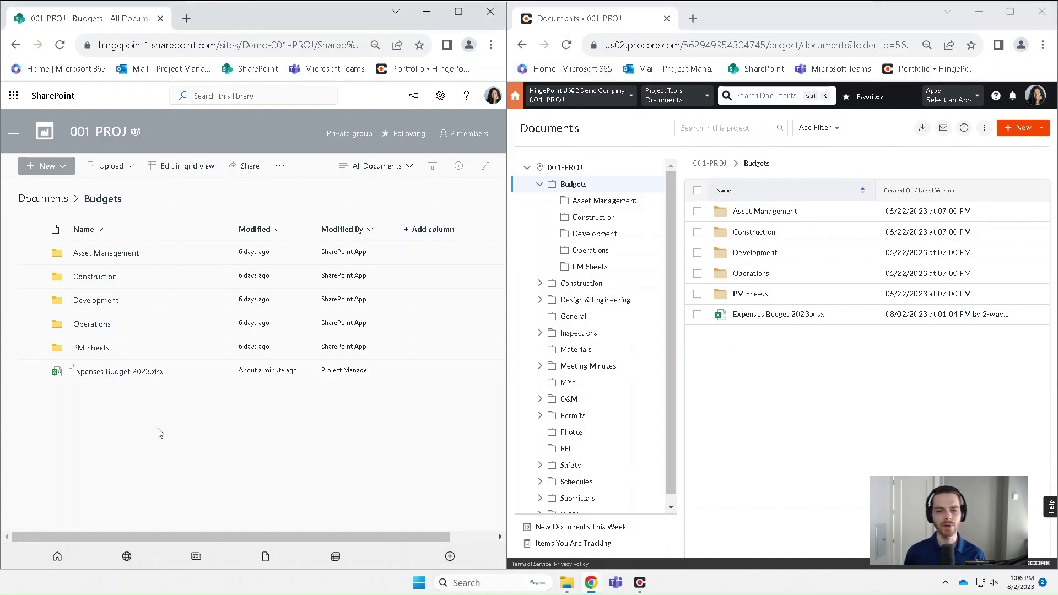
{"action": "left_click", "coordinate": [14, 131]}
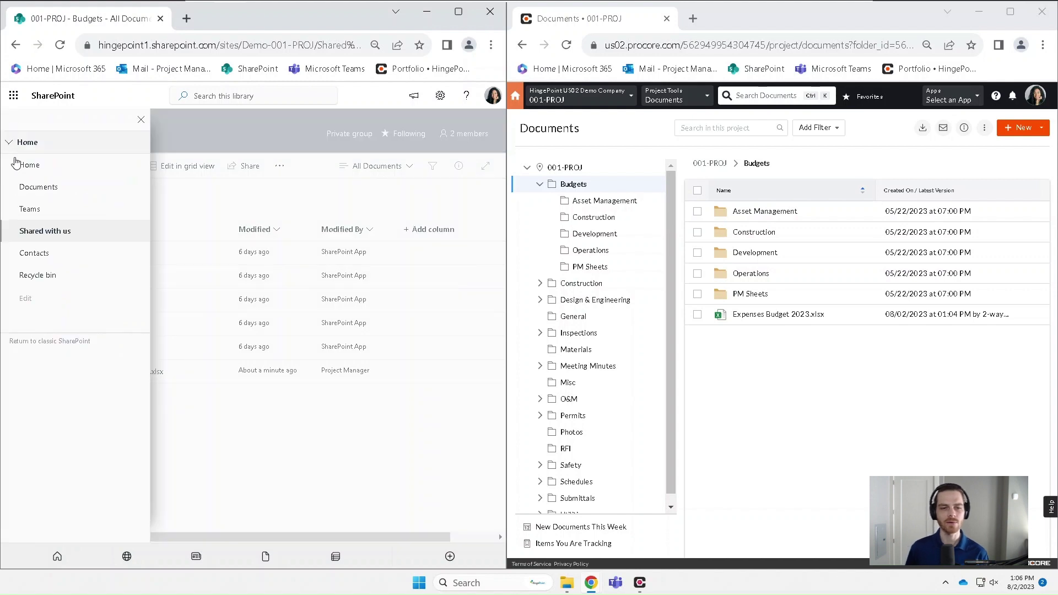
{"action": "left_click", "coordinate": [44, 278]}
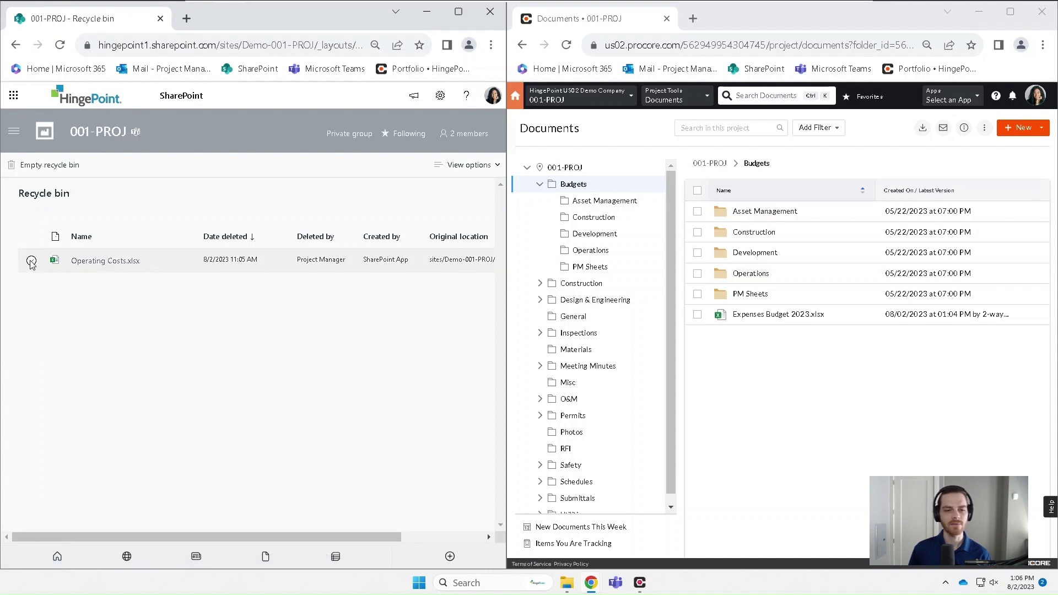
{"action": "left_click", "coordinate": [31, 261]}
{"action": "left_click", "coordinate": [78, 167]}
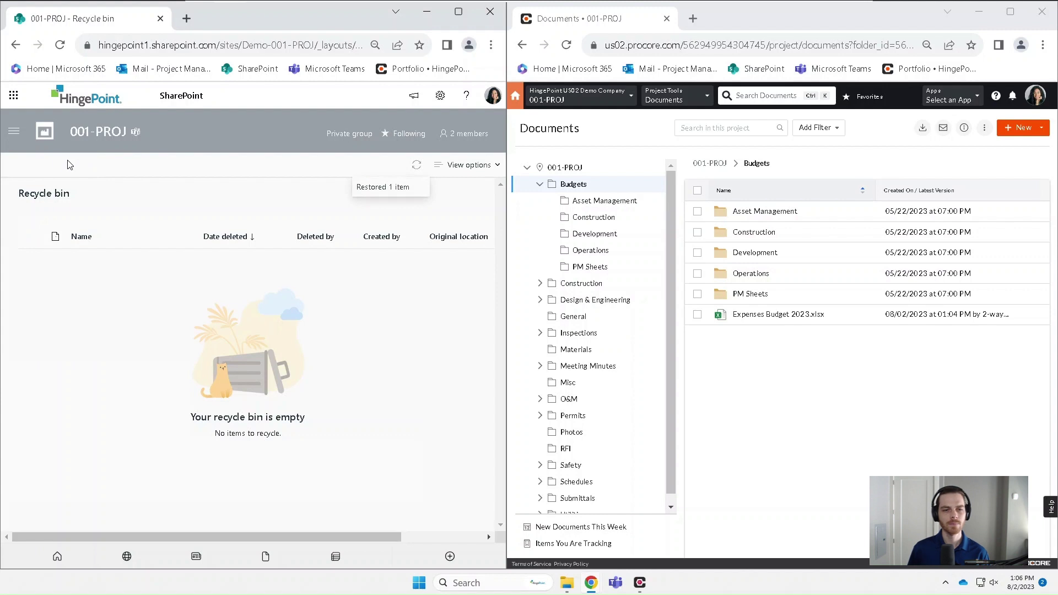
Step: Return to the Budgets folder in the site's Documents library
{"action": "left_click", "coordinate": [16, 138]}
{"action": "left_click", "coordinate": [30, 190]}
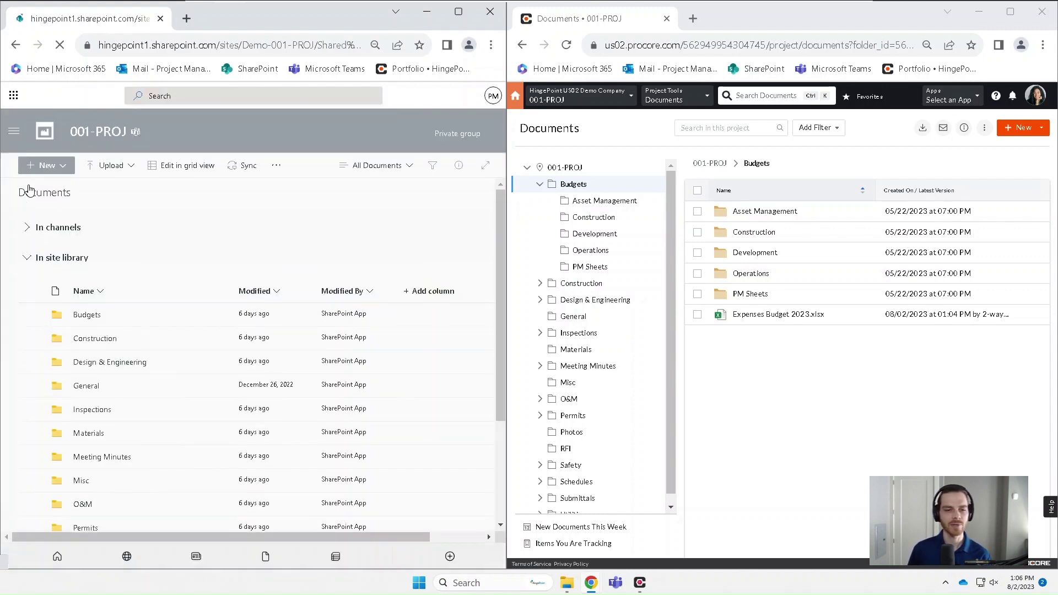
{"action": "left_click", "coordinate": [89, 318]}
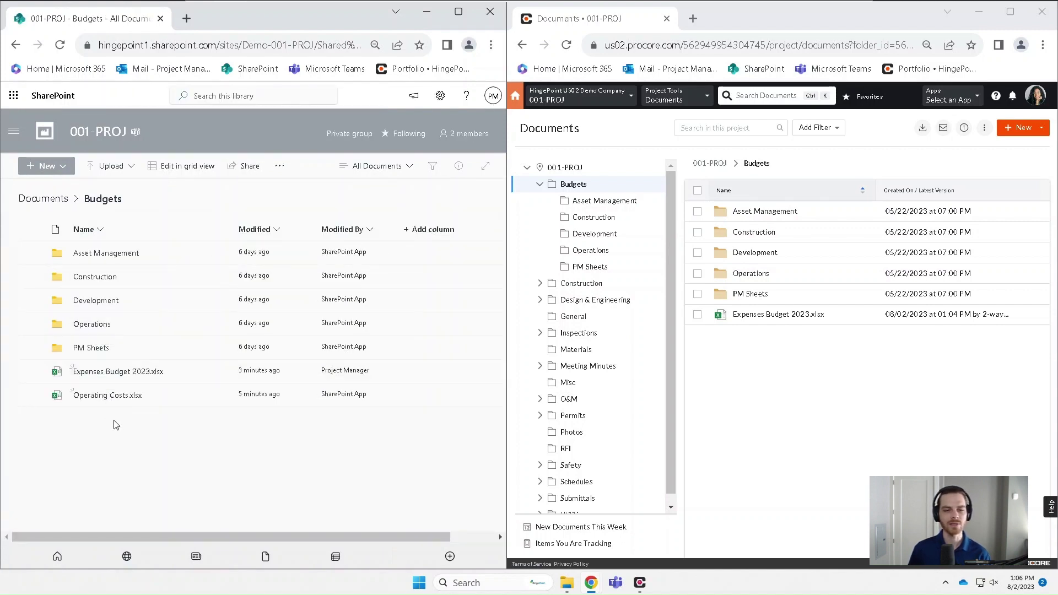
Step: Reload Procore to show the restored Operating Costs.xlsx, then view the synced Budgets folder in File Explorer
{"action": "mouse_move", "coordinate": [117, 404]}
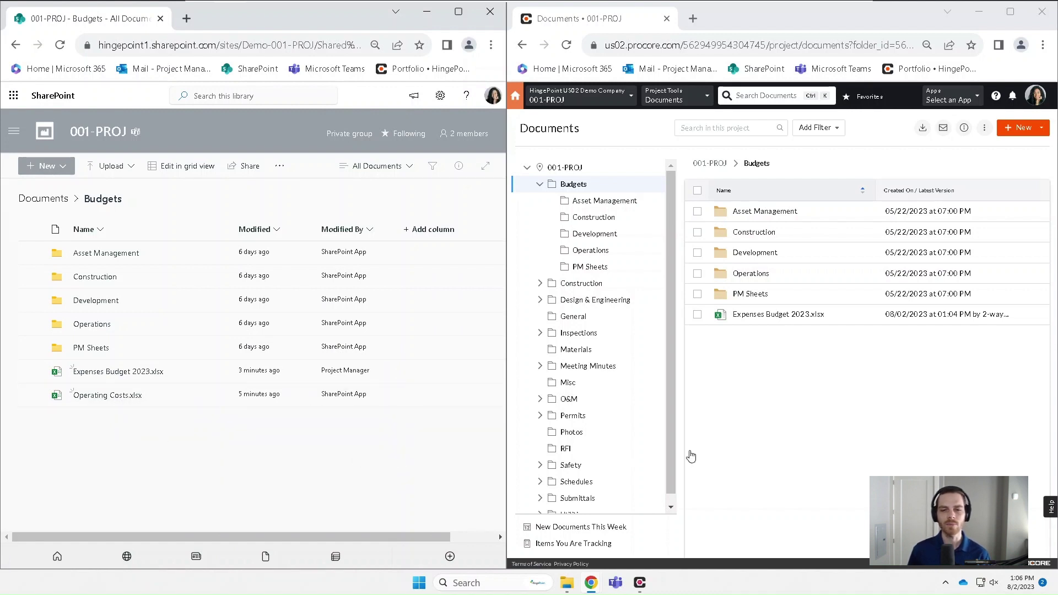
{"action": "left_click", "coordinate": [743, 421]}
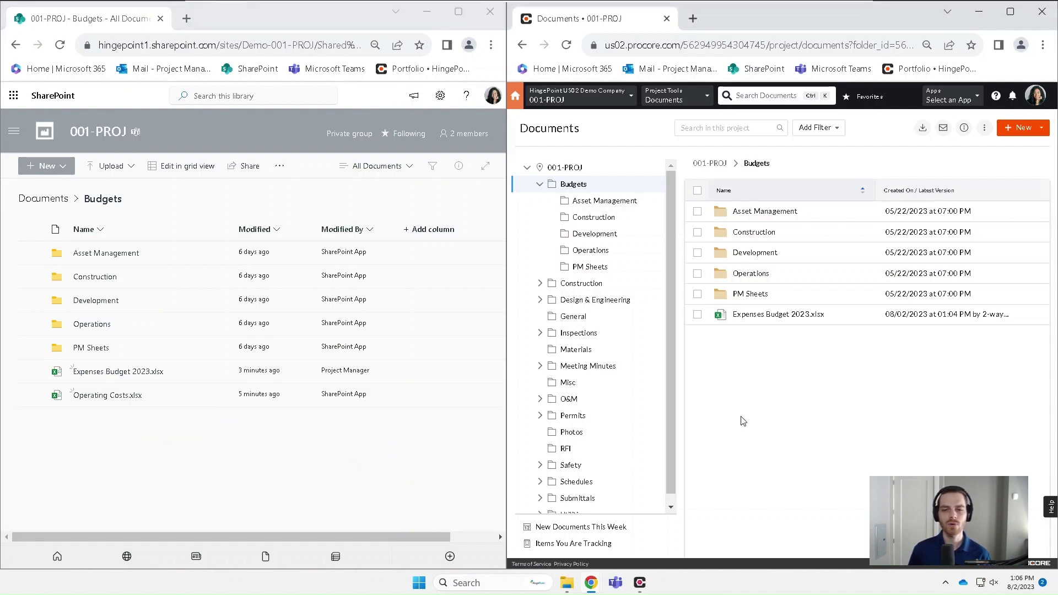
{"action": "left_click", "coordinate": [569, 45]}
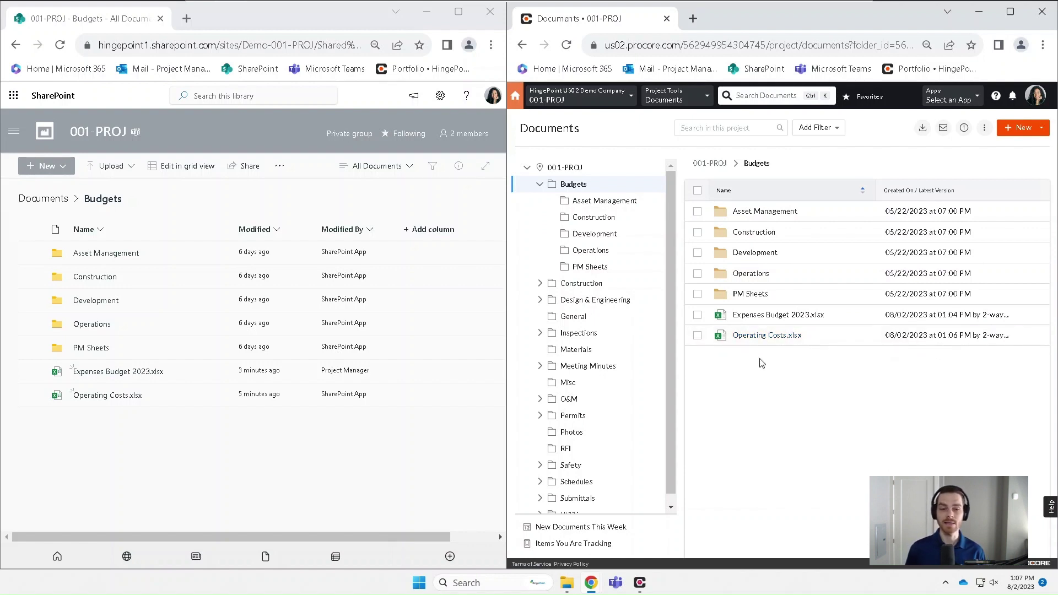
{"action": "left_click", "coordinate": [567, 589]}
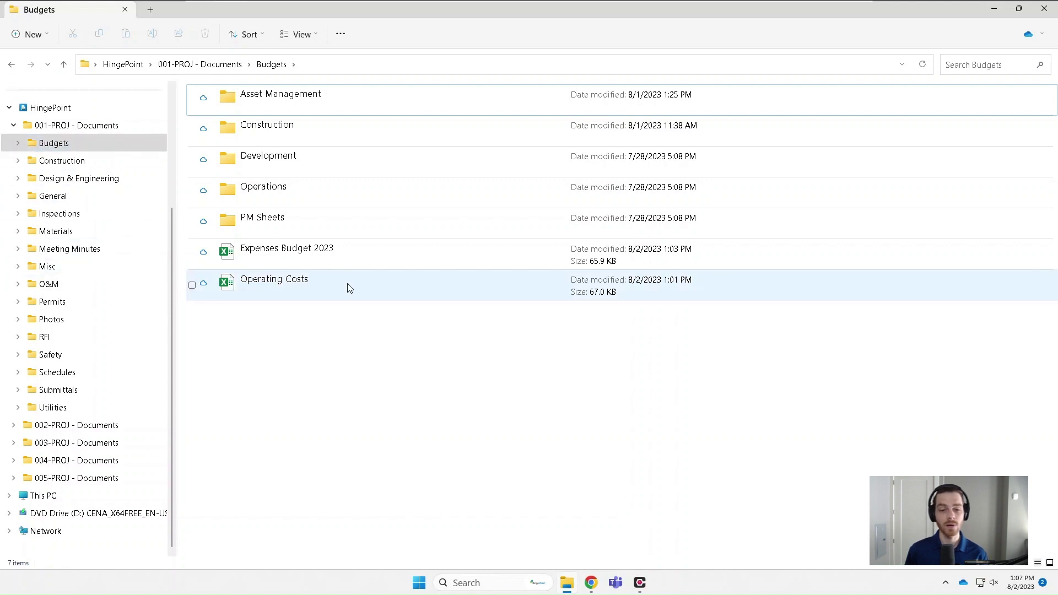
Step: Bring the Procore Drive app forward, showing the 001-PROJ Budgets folder
{"action": "left_click", "coordinate": [643, 587]}
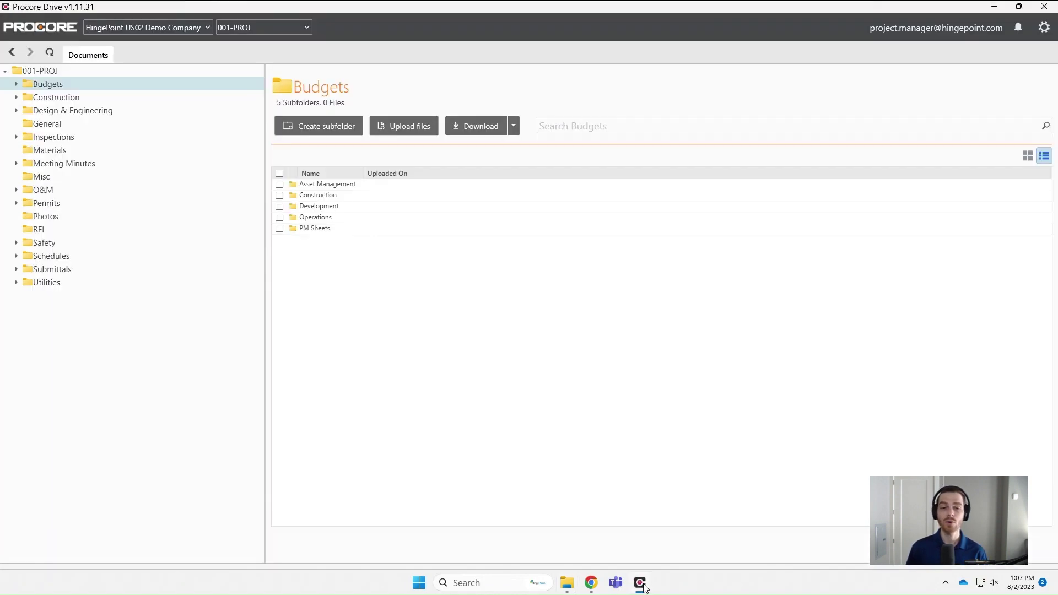